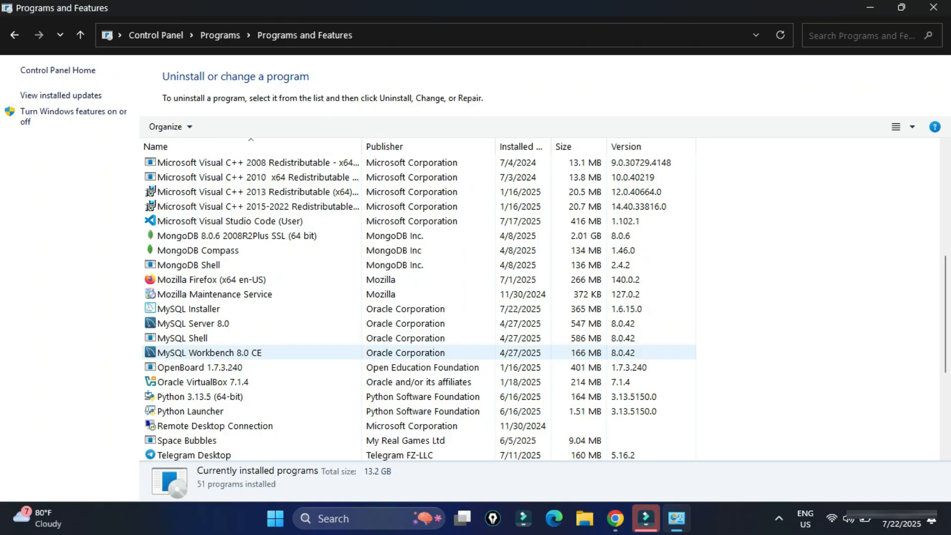
- Uninstall MySQL Workbench 8.0 CE from the list of installed programs
{"action": "left_click", "coordinate": [210, 353]}
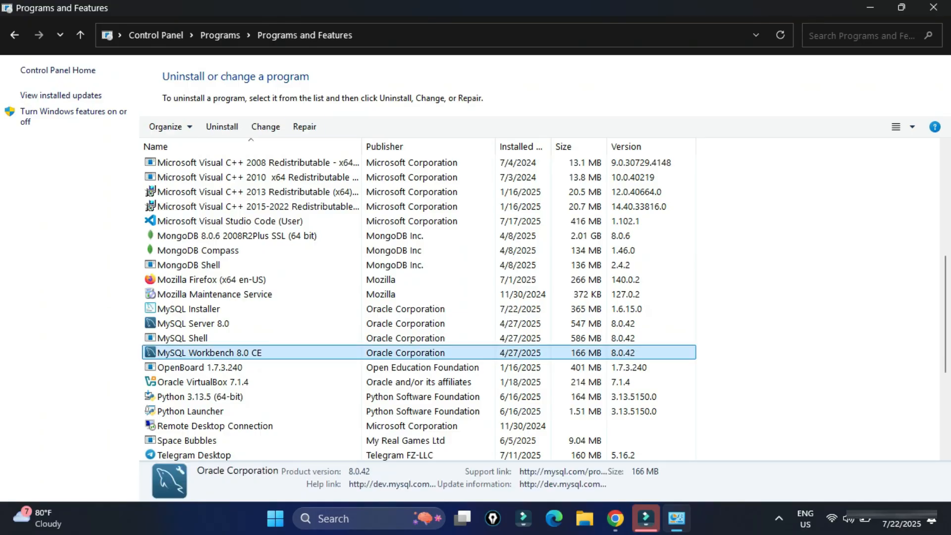
{"action": "left_click", "coordinate": [222, 127]}
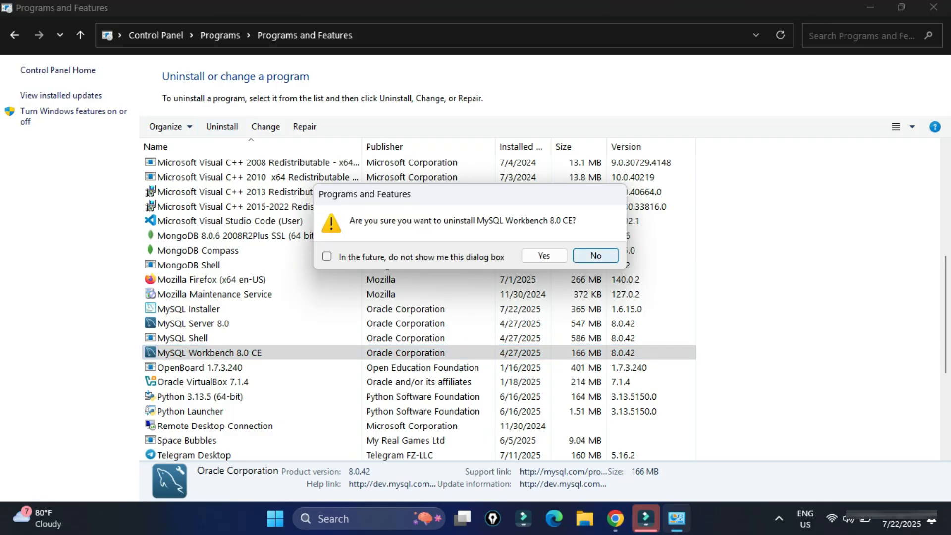
{"action": "left_click", "coordinate": [544, 255]}
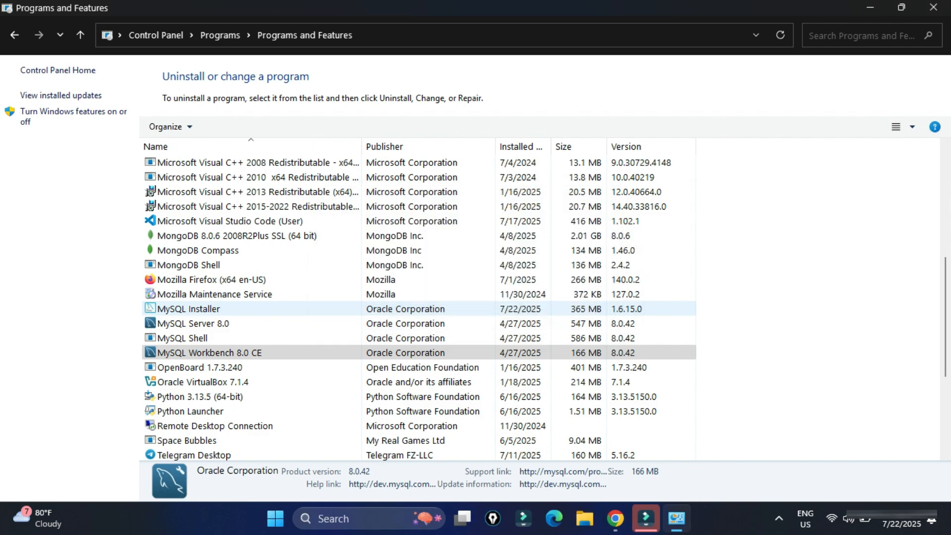
- Uninstall MySQL Shell from the list of installed programs
{"action": "left_click", "coordinate": [198, 339]}
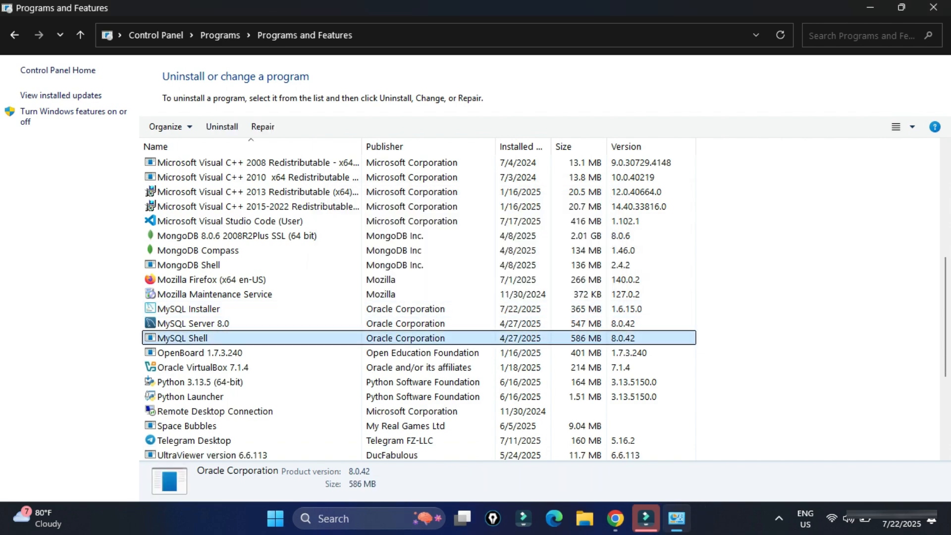
{"action": "left_click", "coordinate": [222, 127]}
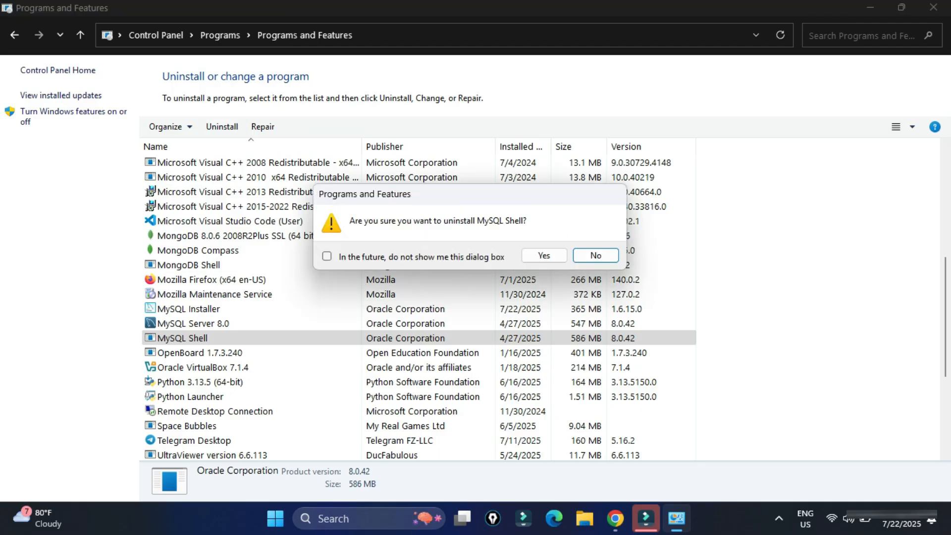
{"action": "left_click", "coordinate": [544, 256]}
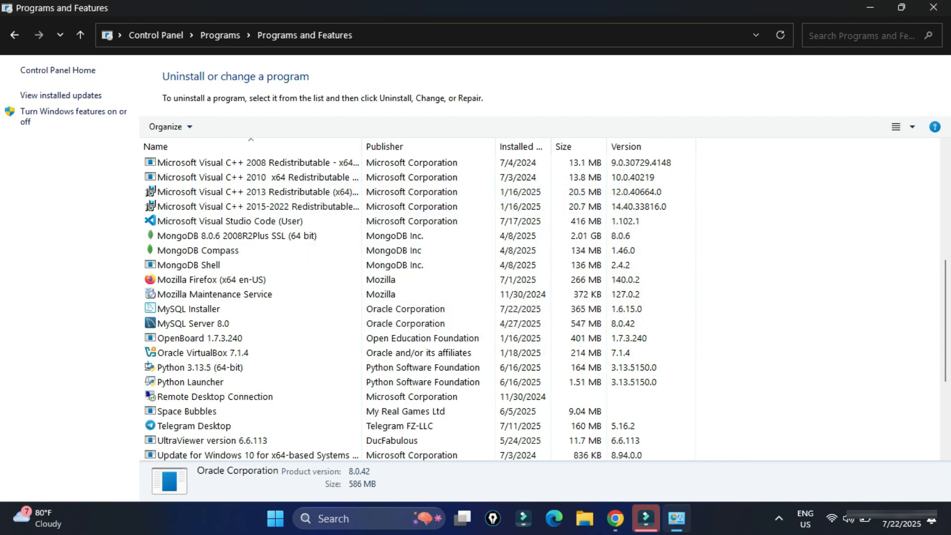
- Uninstall MySQL Server 8.0 from the list of installed programs
{"action": "left_click", "coordinate": [193, 323]}
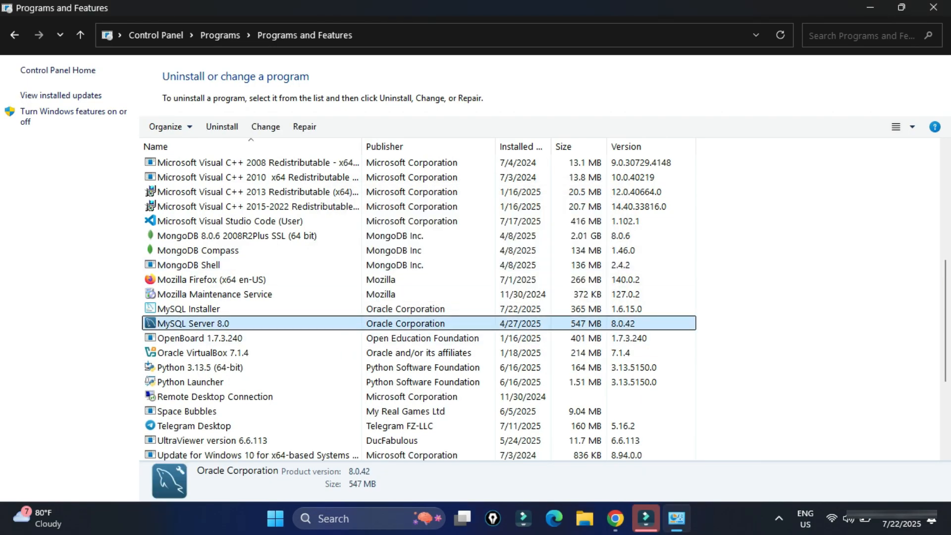
{"action": "left_click", "coordinate": [222, 127]}
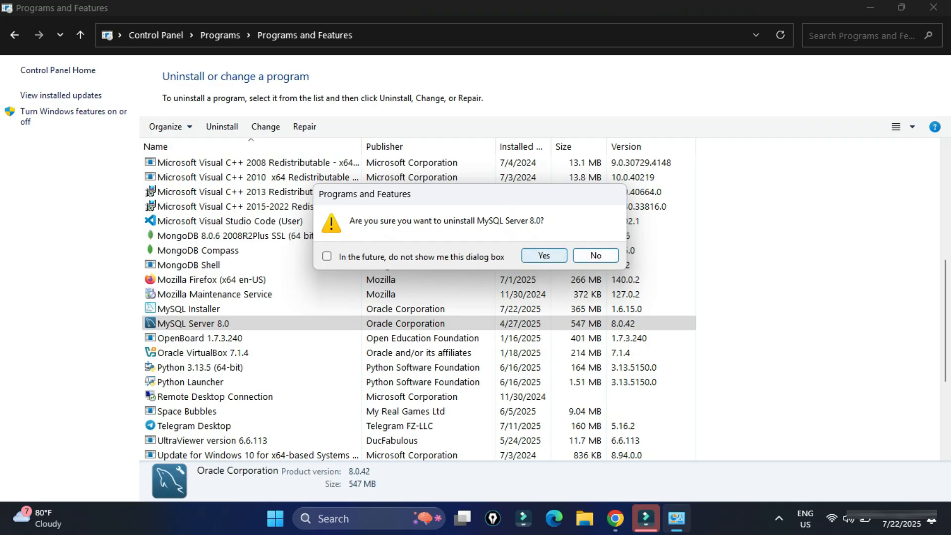
{"action": "left_click", "coordinate": [544, 255]}
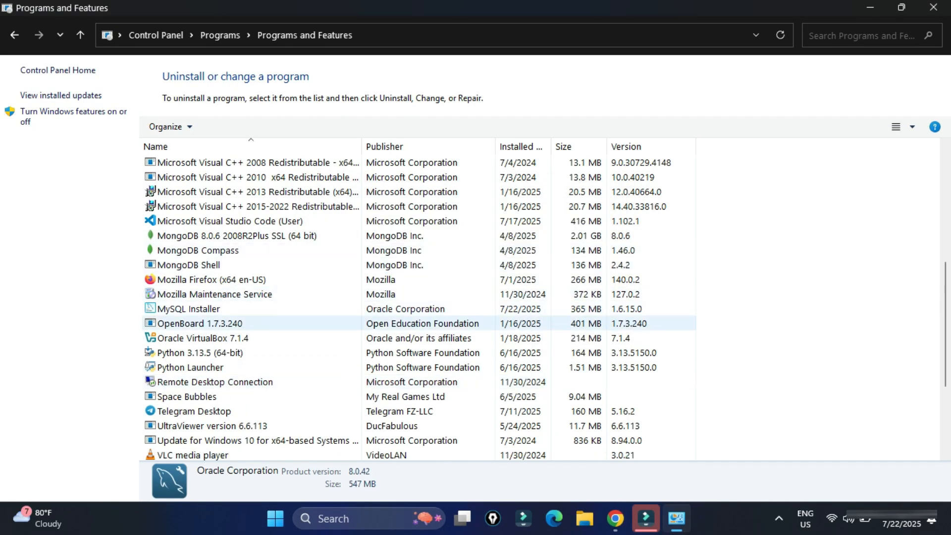
- Uninstall MySQL Installer and close the Programs and Features window
{"action": "left_click", "coordinate": [198, 309]}
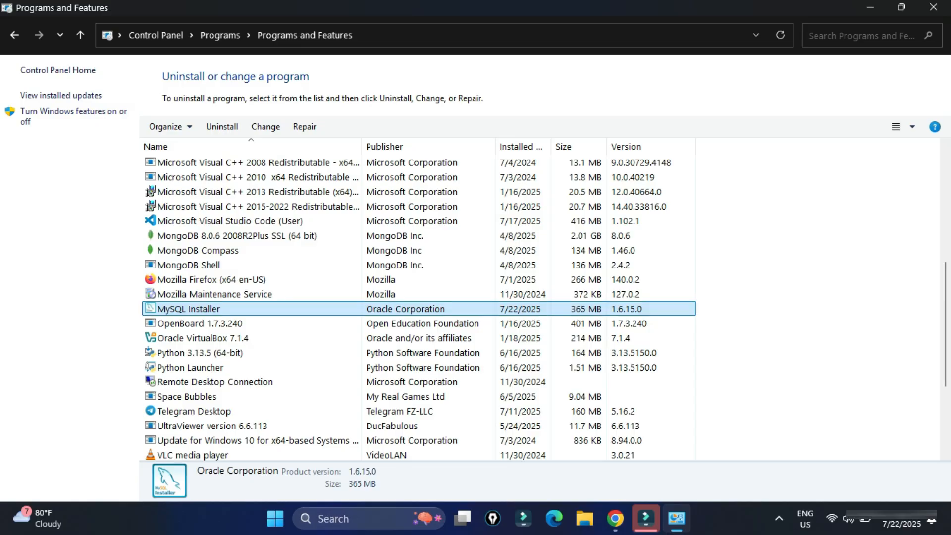
{"action": "left_click", "coordinate": [221, 128]}
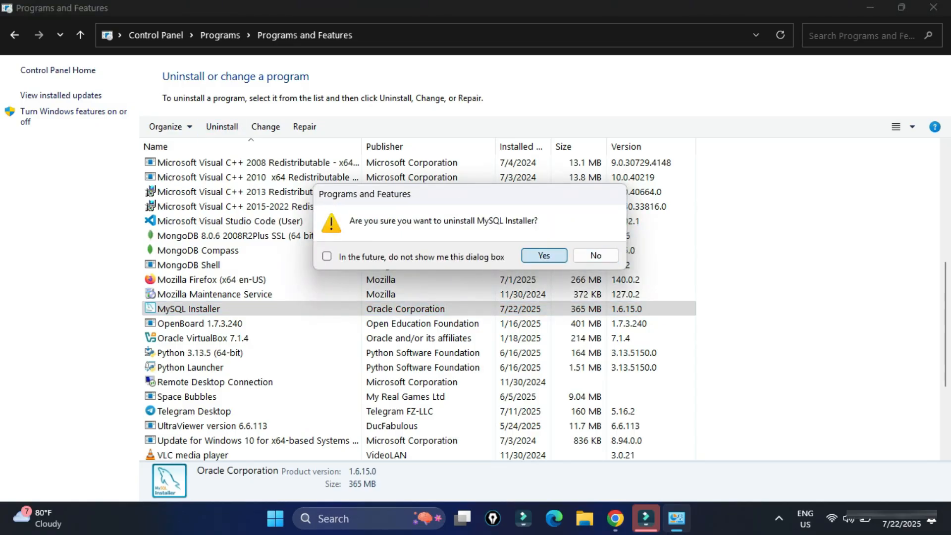
{"action": "left_click", "coordinate": [544, 256]}
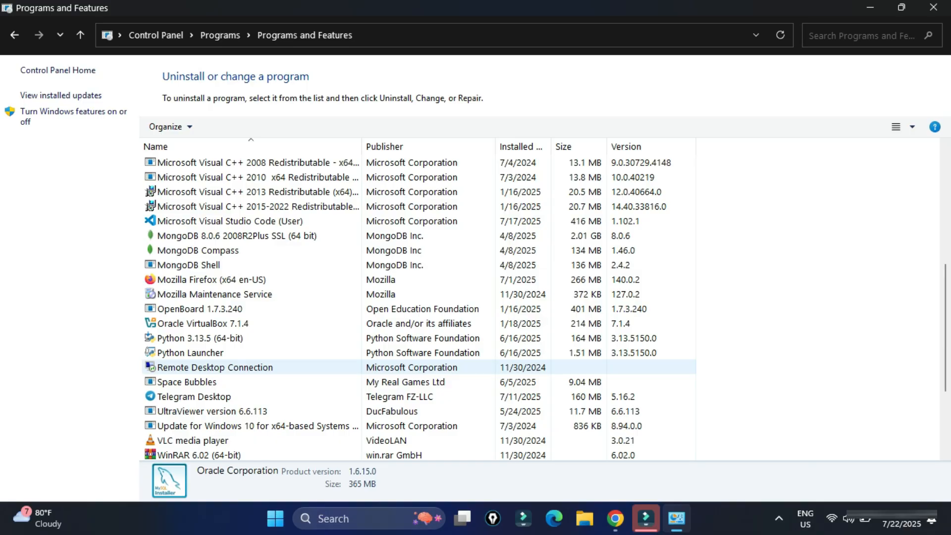
{"action": "left_click", "coordinate": [933, 7]}
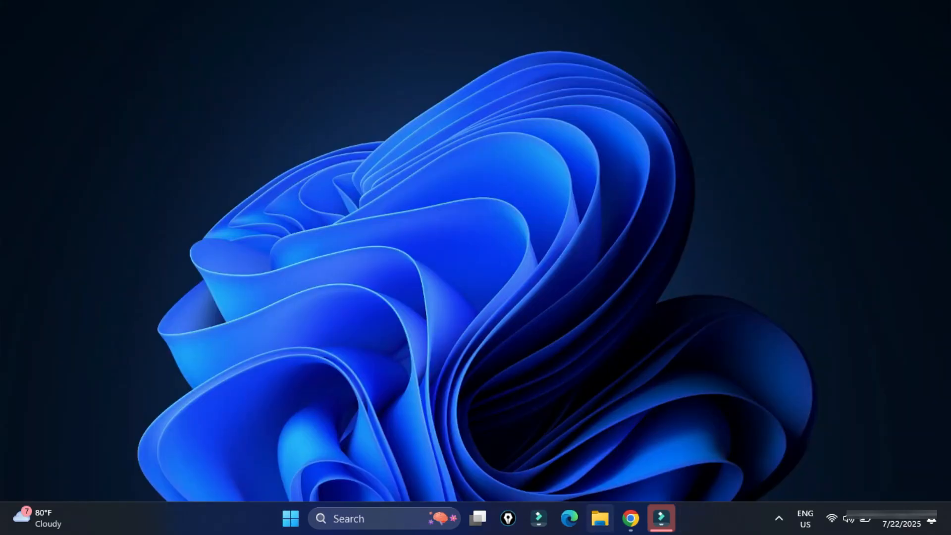
- Switch to File Explorer and open the Program Files folder on Local Disk (C:)
{"action": "left_click", "coordinate": [600, 518]}
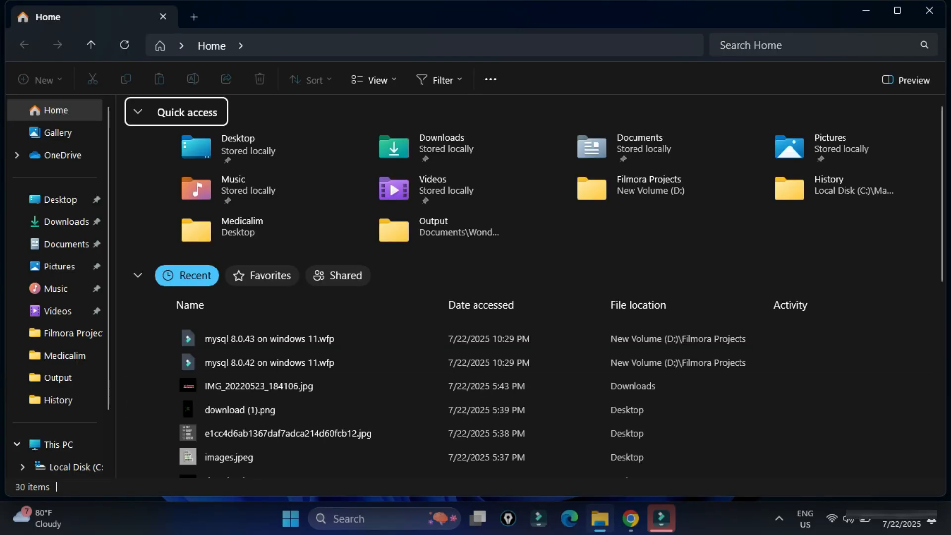
{"action": "left_click", "coordinate": [69, 467]}
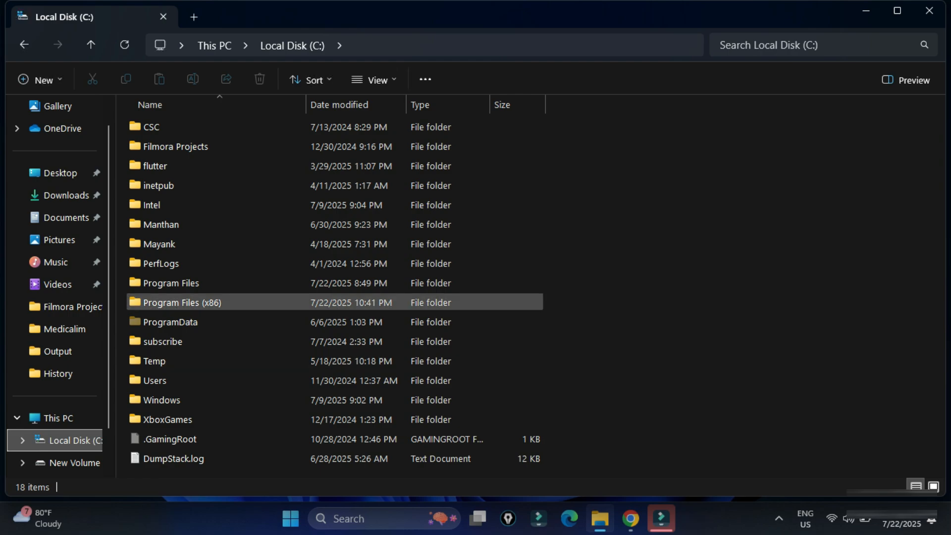
{"action": "double_click", "coordinate": [171, 283]}
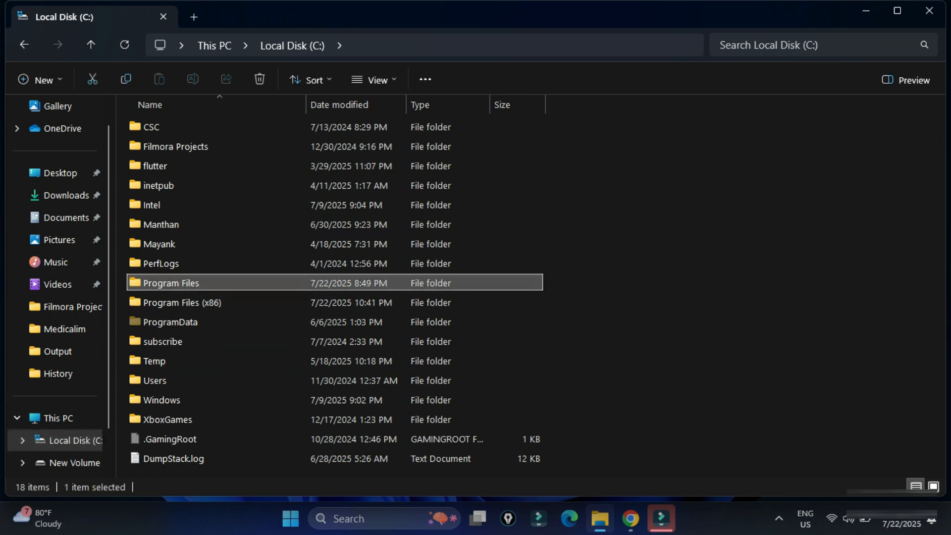
- Delete the MySQL folder from Program Files, granting administrator permission for the deletion
{"action": "left_click", "coordinate": [208, 157]}
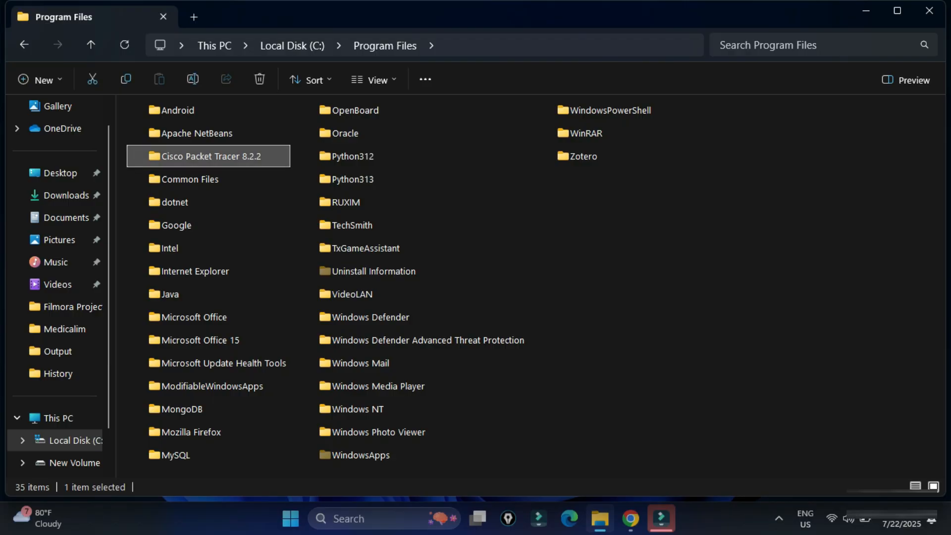
{"action": "key", "text": "m"}
{"action": "key", "text": "m"}
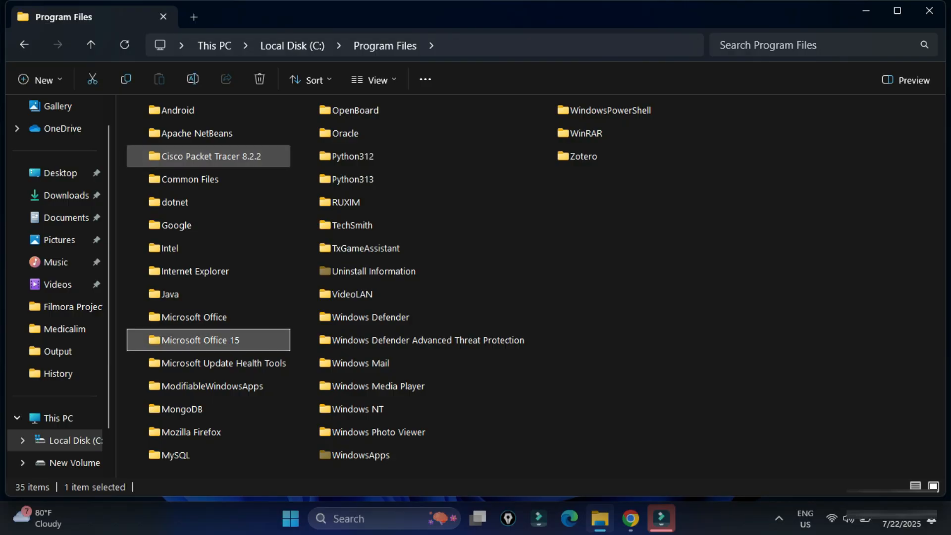
{"action": "left_click", "coordinate": [208, 455]}
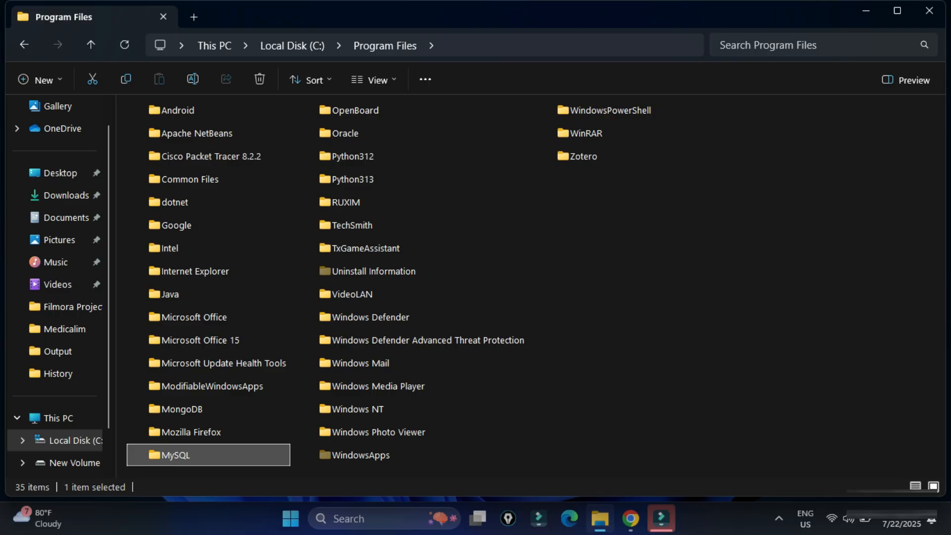
{"action": "left_click", "coordinate": [259, 80]}
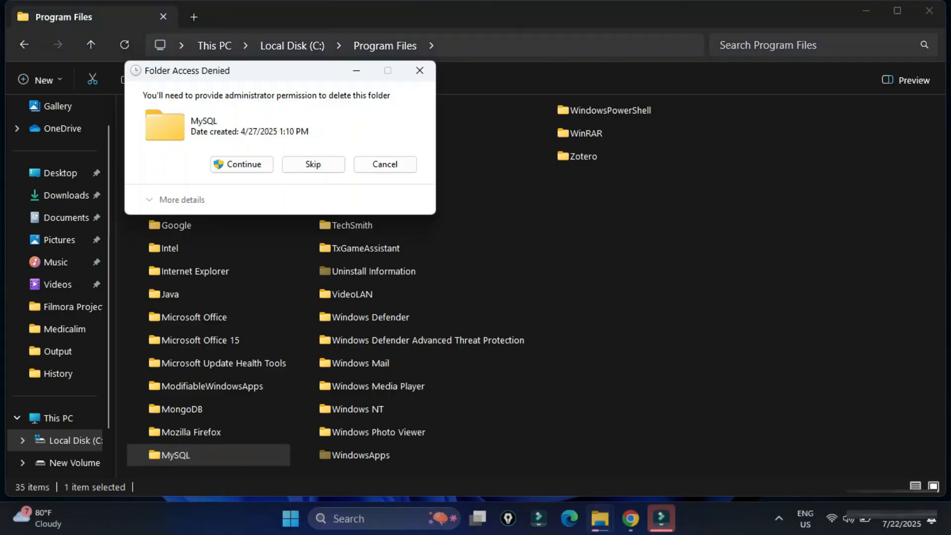
{"action": "left_click", "coordinate": [241, 164]}
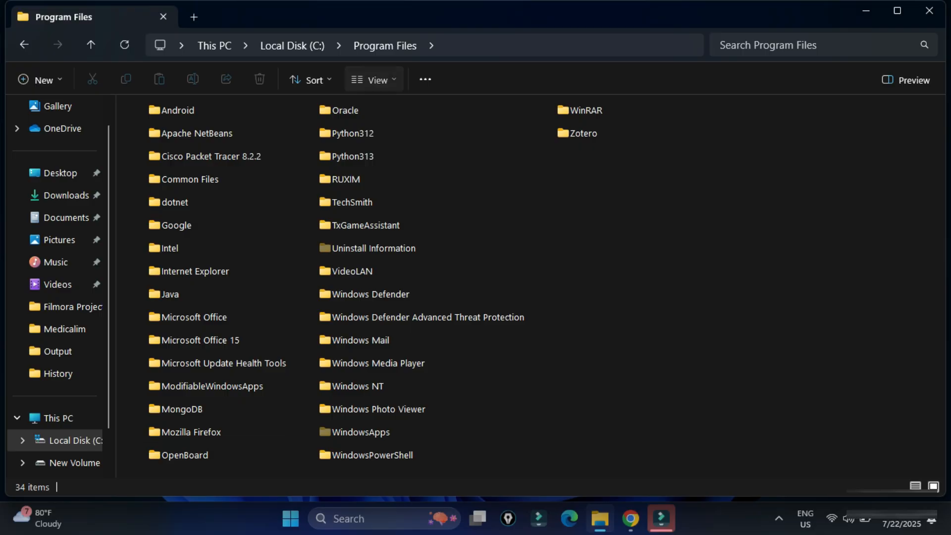
- Check the folder view's display setting for hidden items
{"action": "left_click", "coordinate": [374, 80]}
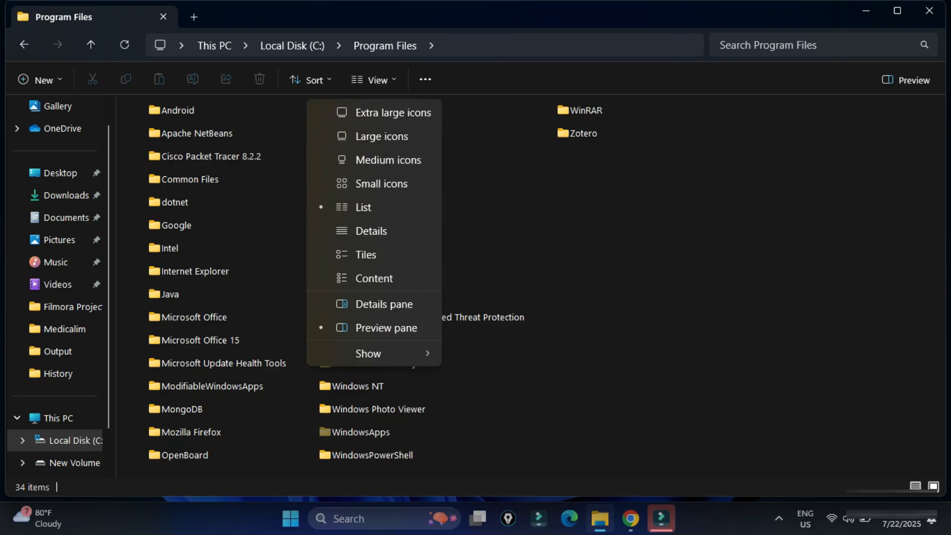
{"action": "mouse_move", "coordinate": [374, 354]}
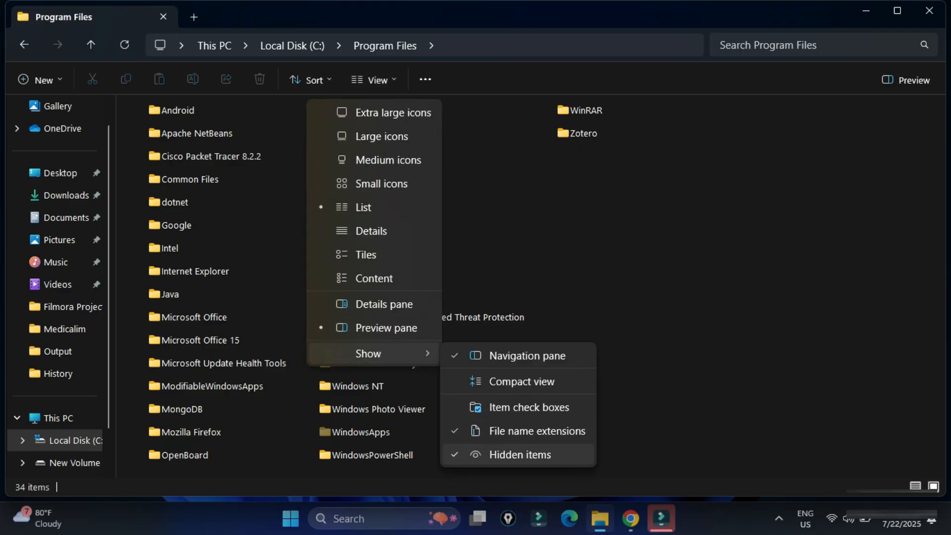
{"action": "left_click", "coordinate": [520, 455]}
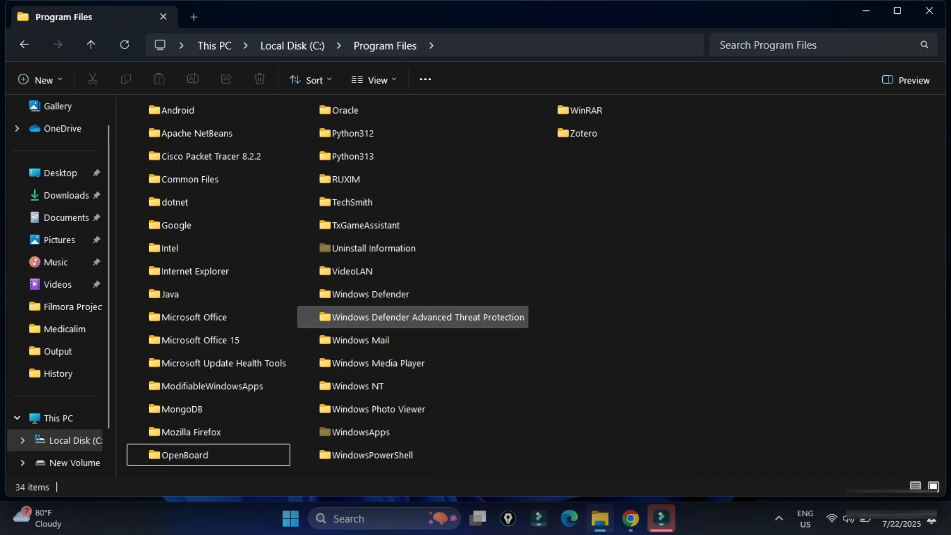
- Open the ProgramData folder by running %programdata% from the Run dialog
{"action": "key", "text": "super"}
{"action": "key", "text": "super+r"}
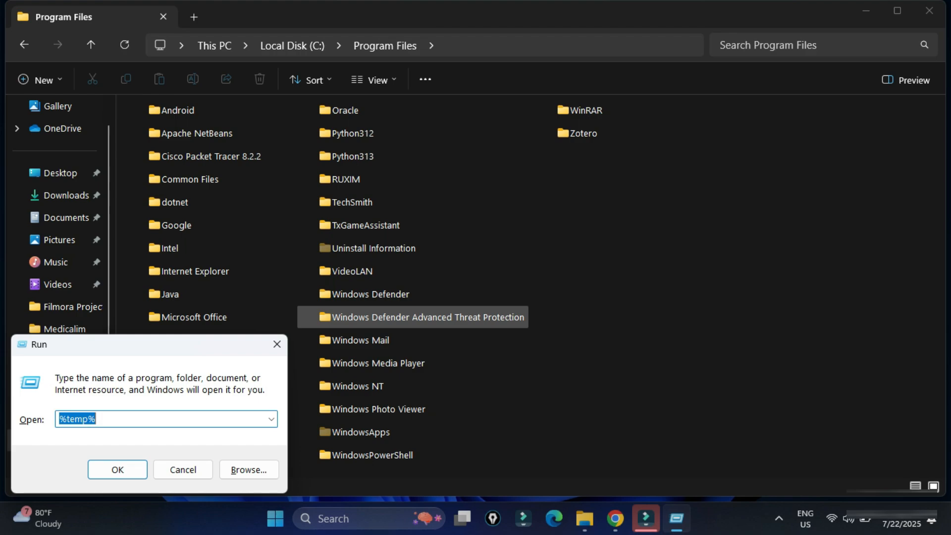
{"action": "type", "text": "%"}
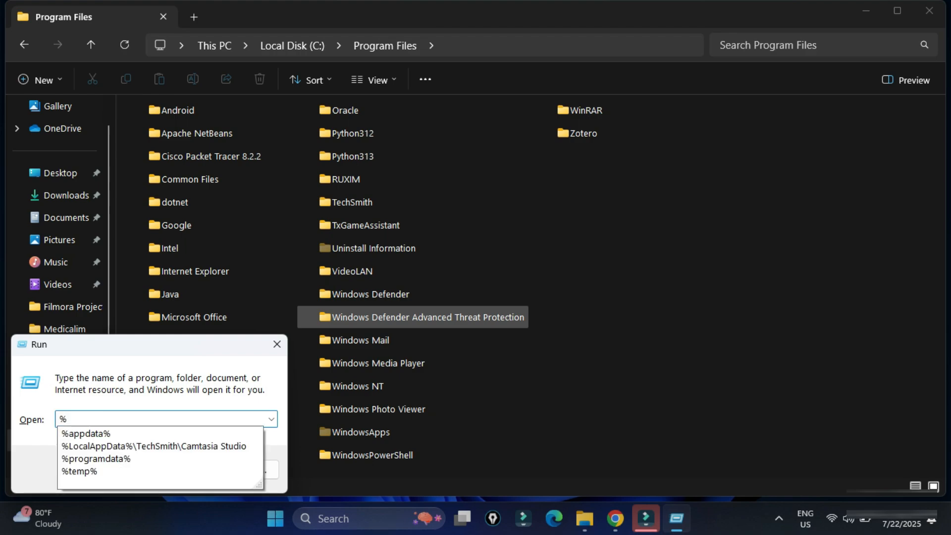
{"action": "key", "text": "Down"}
{"action": "key", "text": "Down"}
{"action": "key", "text": "Down"}
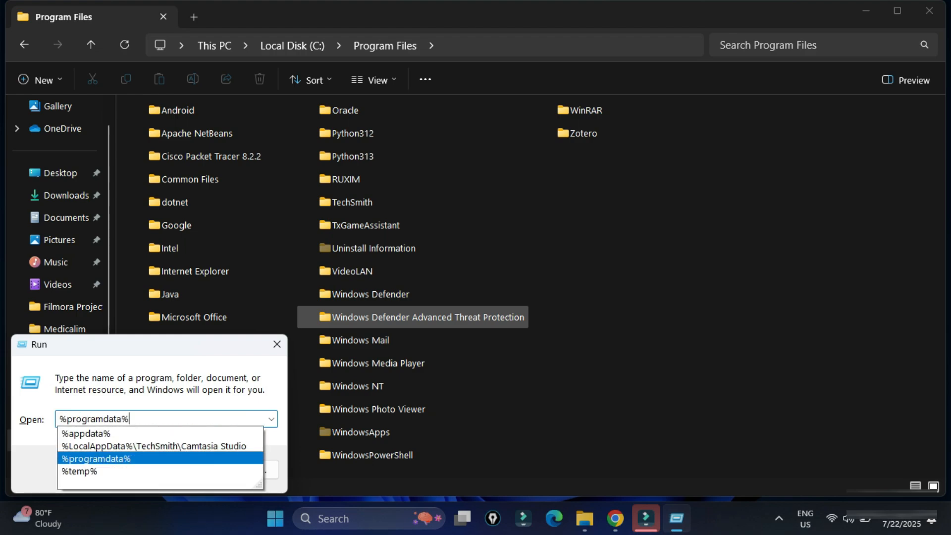
{"action": "key", "text": "Return"}
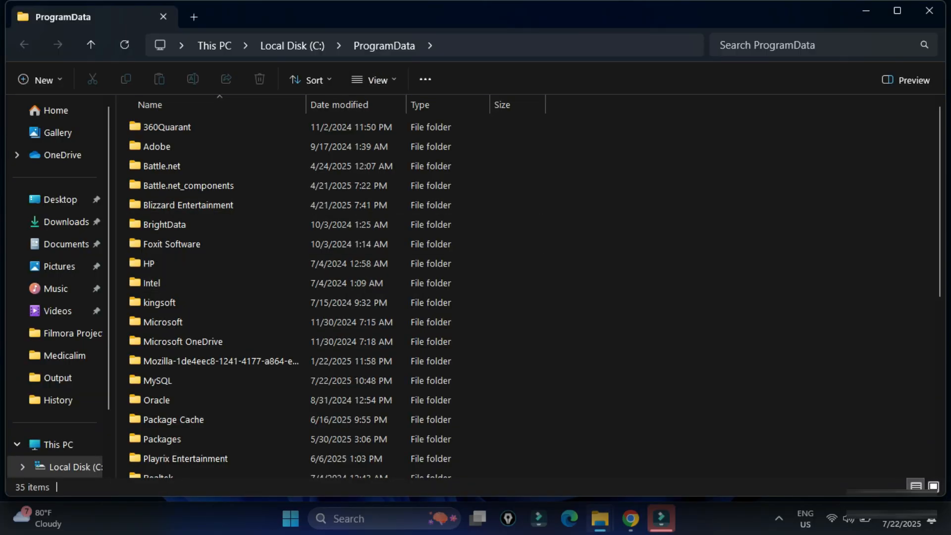
- Open the MySQL folder in ProgramData and go into its MySQL Server 8.0 subfolder
{"action": "left_click", "coordinate": [169, 381]}
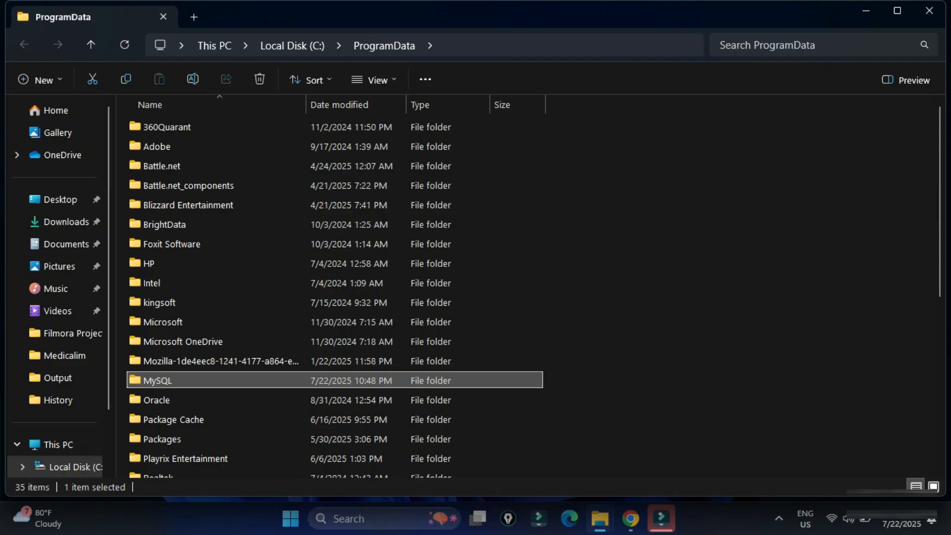
{"action": "key", "text": "F2"}
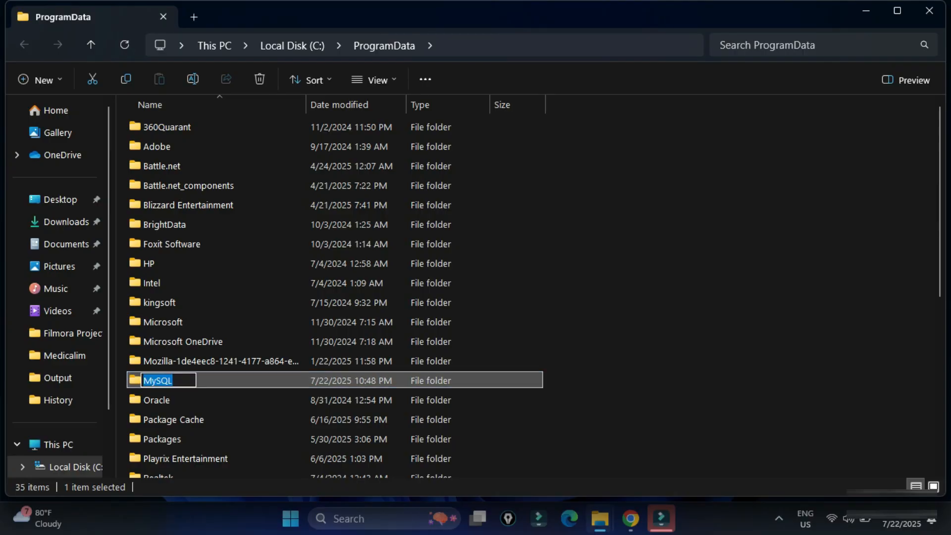
{"action": "key", "text": "Escape"}
{"action": "key", "text": "Return"}
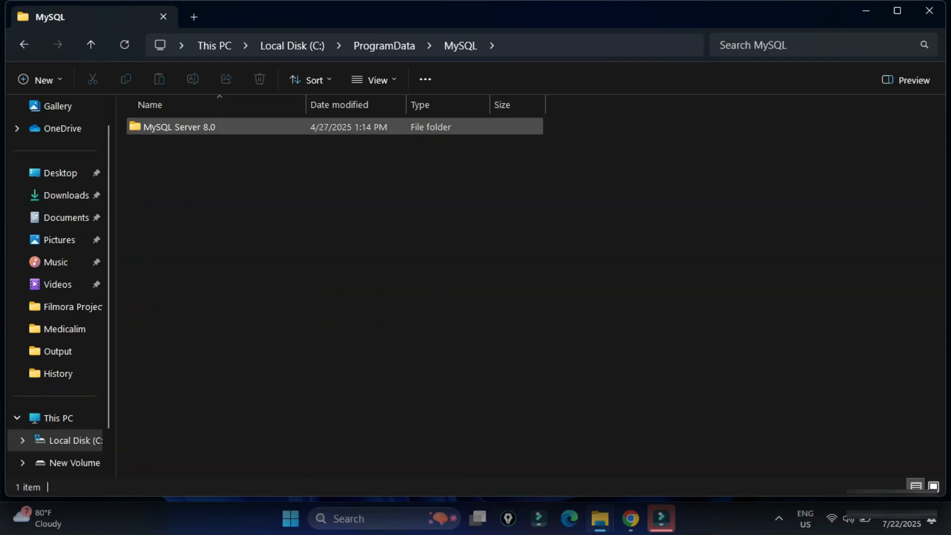
{"action": "left_click", "coordinate": [179, 127]}
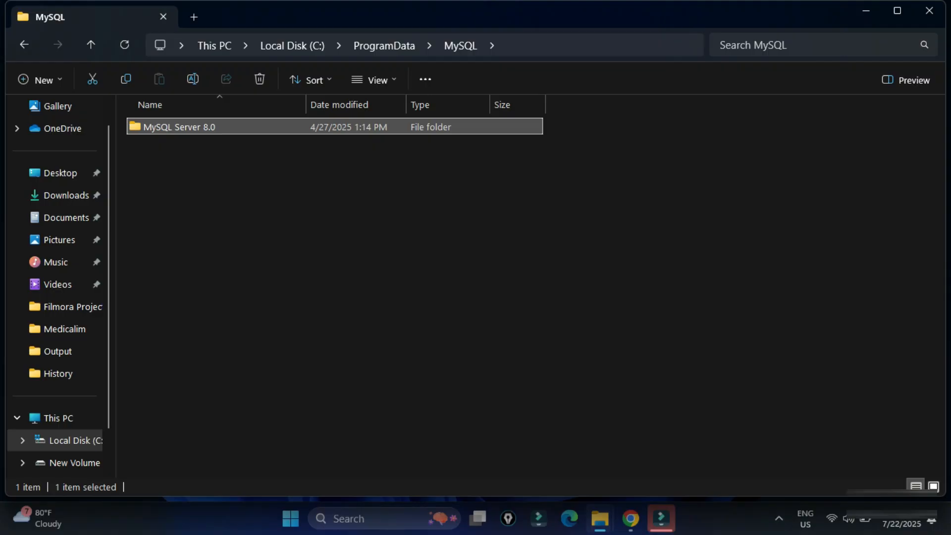
{"action": "key", "text": "Return"}
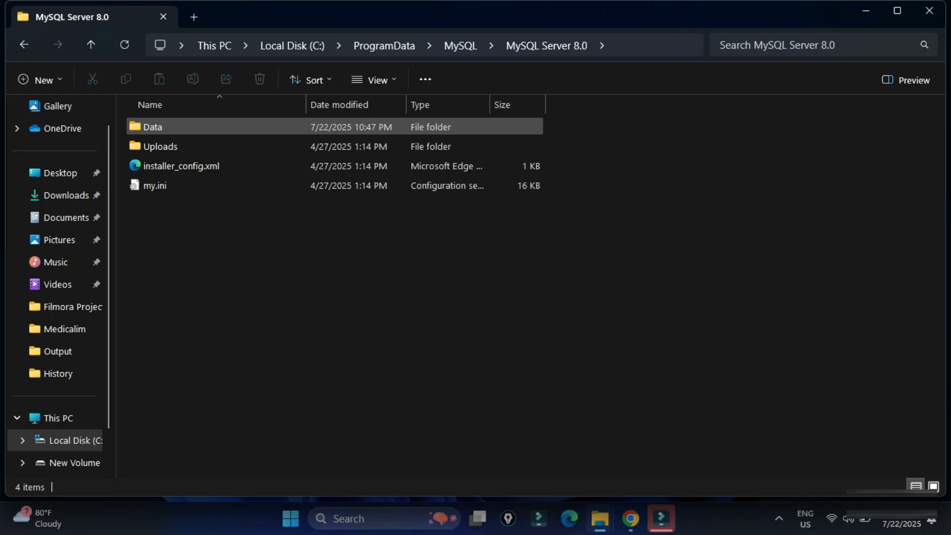
- Copy the Data folder from MySQL Server 8.0 to the Desktop as a backup, granting administrator permission for the copy
{"action": "left_click", "coordinate": [179, 127]}
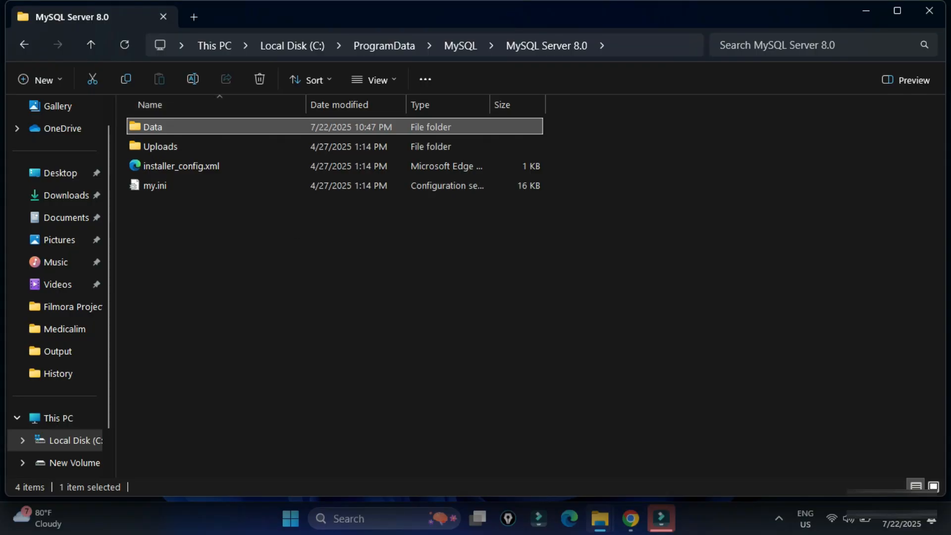
{"action": "right_click", "coordinate": [249, 126]}
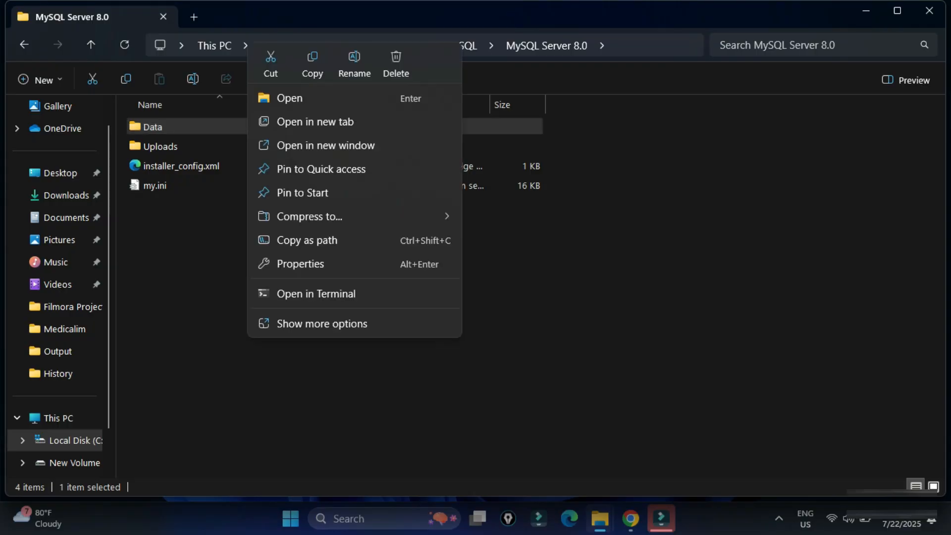
{"action": "left_click", "coordinate": [312, 64]}
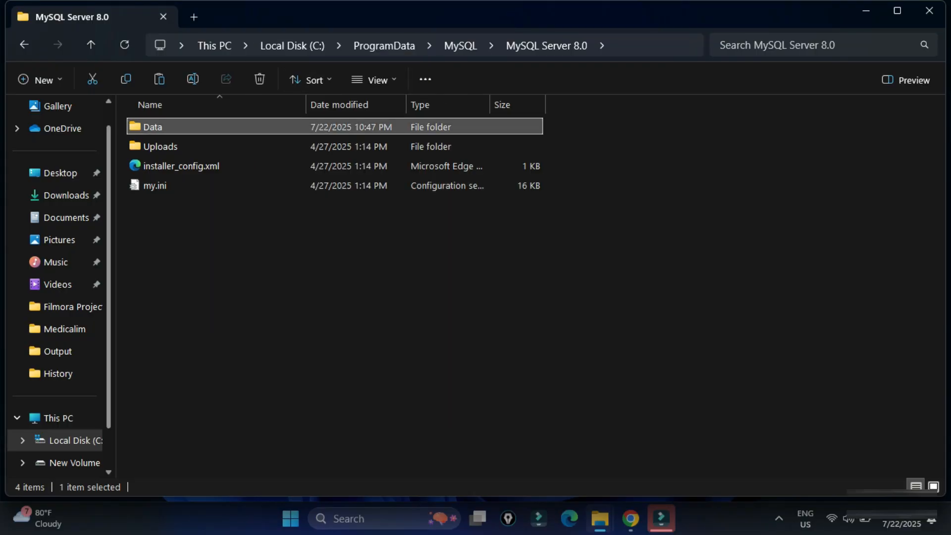
{"action": "left_click", "coordinate": [60, 173]}
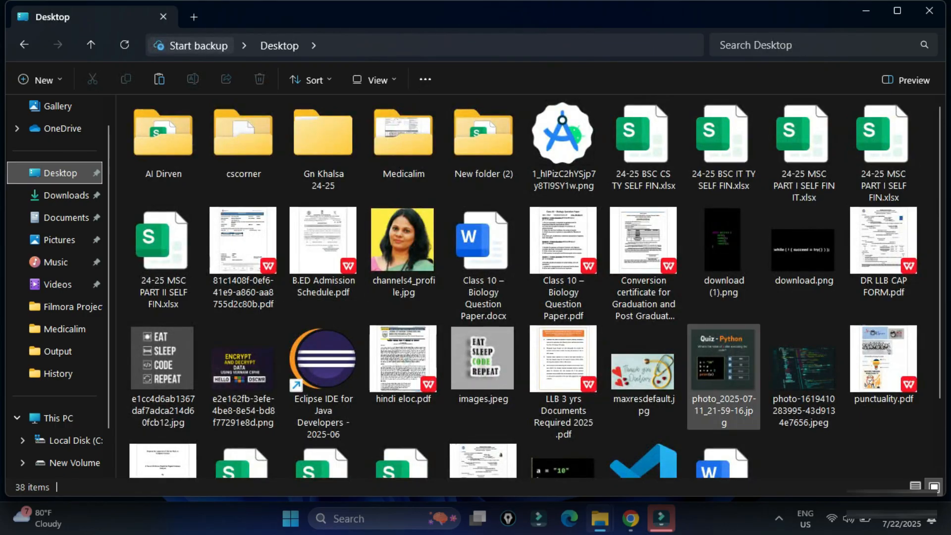
{"action": "right_click", "coordinate": [605, 187]}
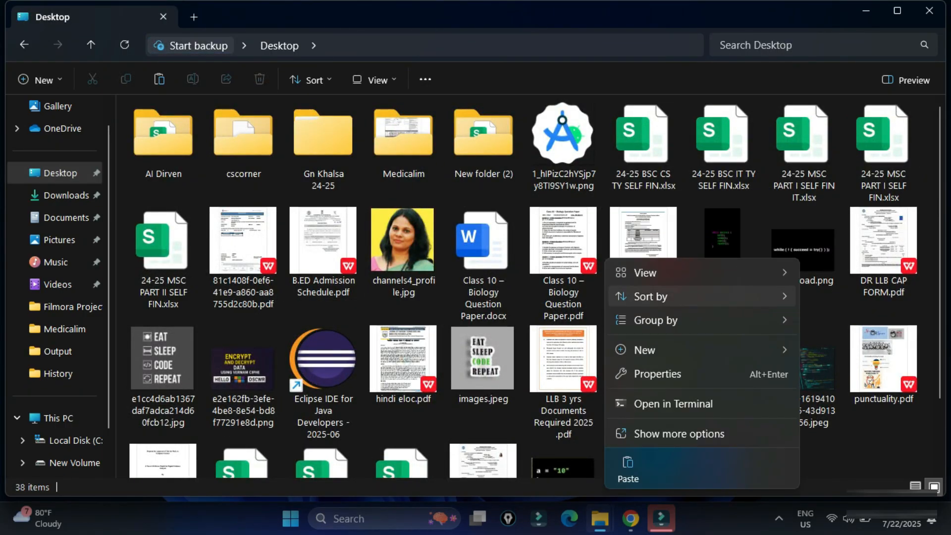
{"action": "mouse_move", "coordinate": [644, 350]}
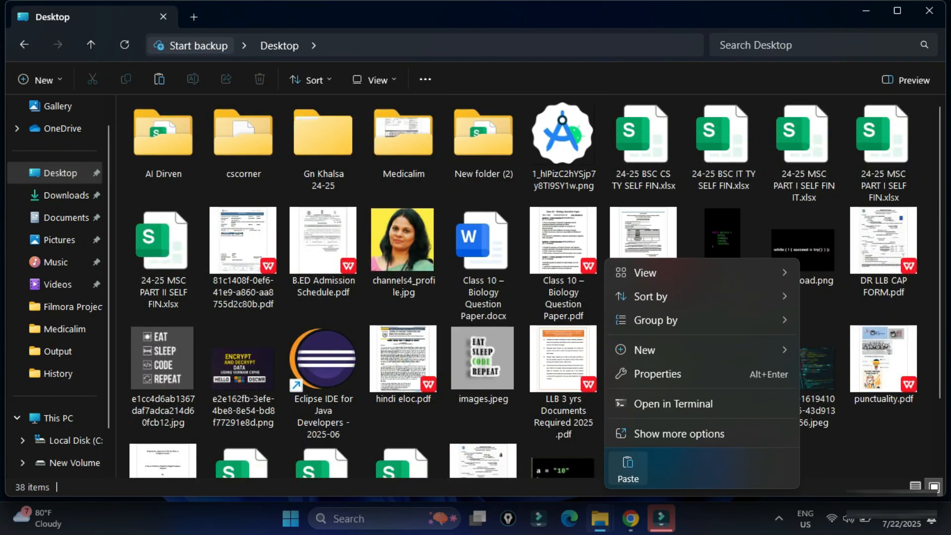
{"action": "left_click", "coordinate": [628, 468]}
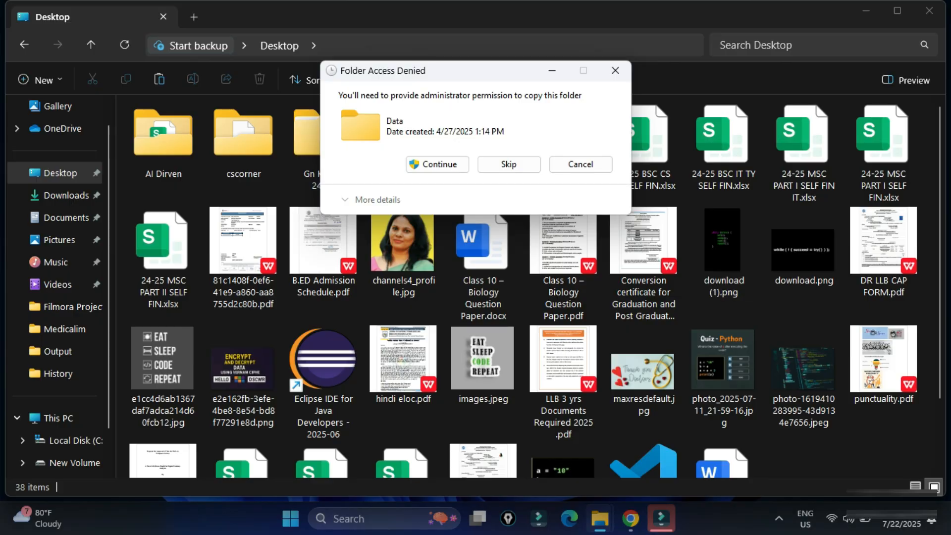
{"action": "left_click", "coordinate": [437, 164]}
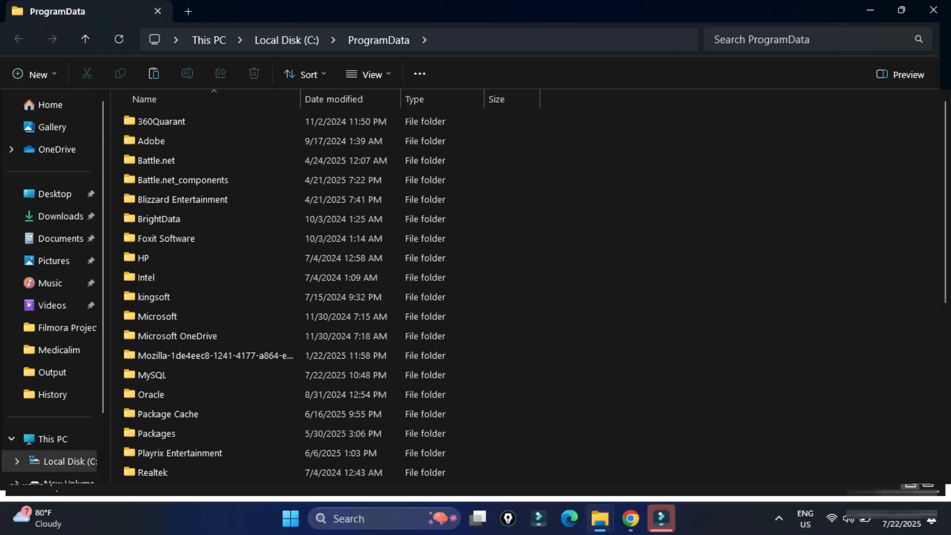
- Delete the MySQL folder from ProgramData
{"action": "mouse_move", "coordinate": [902, 10]}
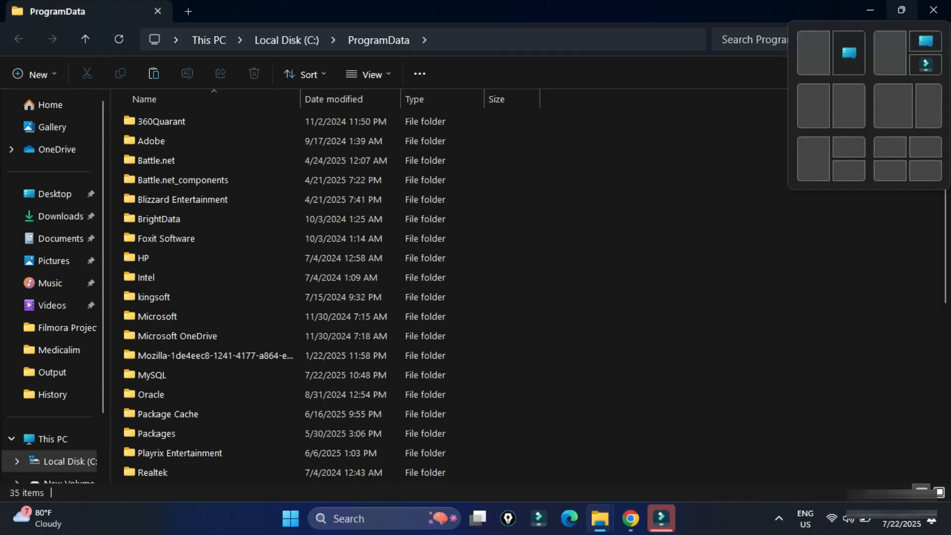
{"action": "left_click", "coordinate": [152, 375]}
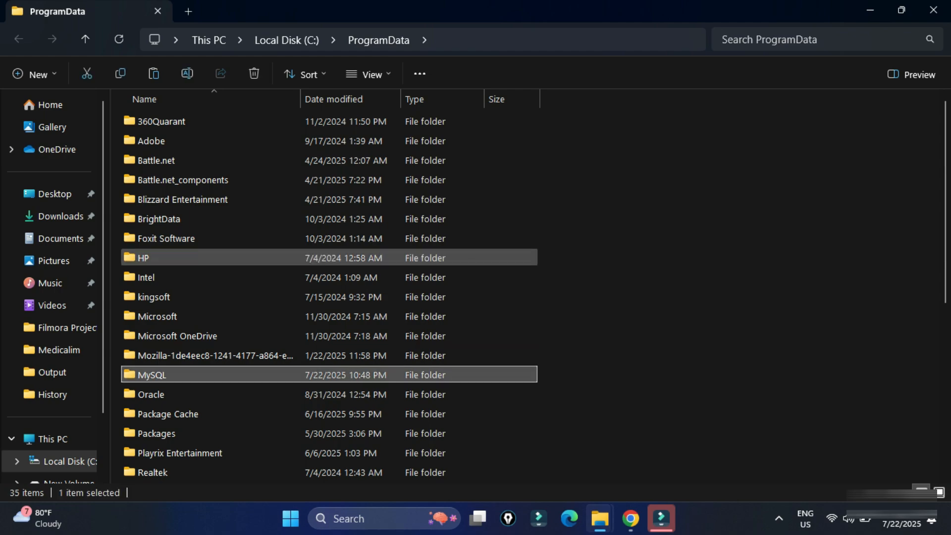
{"action": "left_click", "coordinate": [254, 73]}
{"action": "key", "text": "Return"}
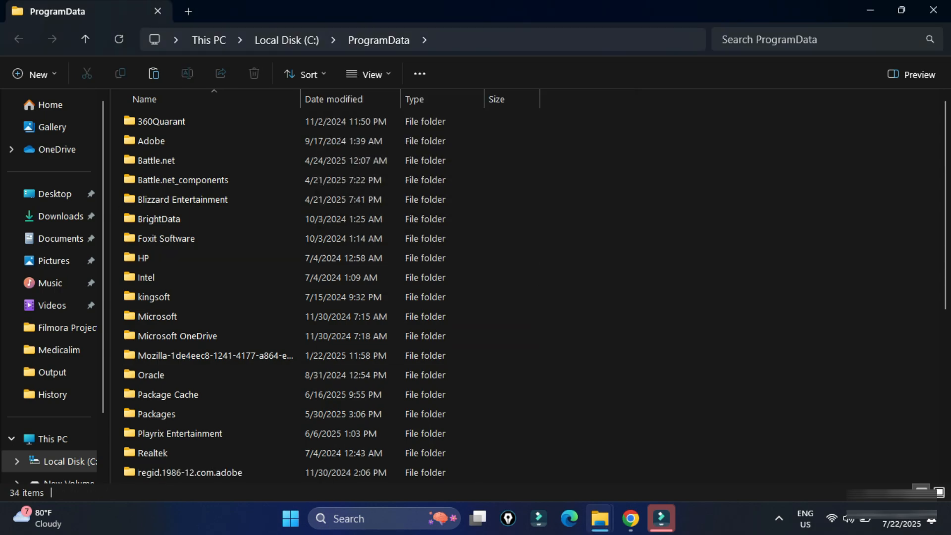
- Show the desktop and search Windows for "my" to check for remaining MySQL programs, closing the search when done
{"action": "key", "text": "super+d"}
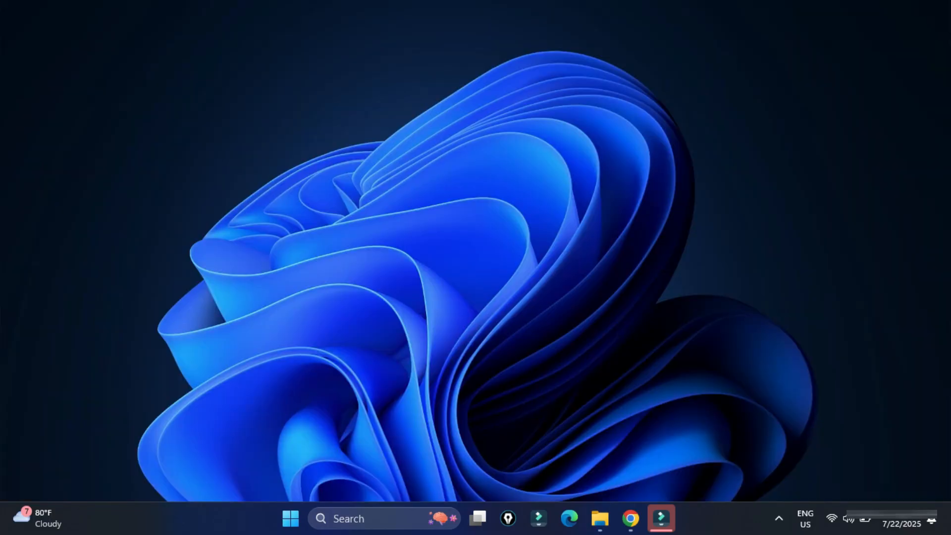
{"action": "key", "text": "super+s"}
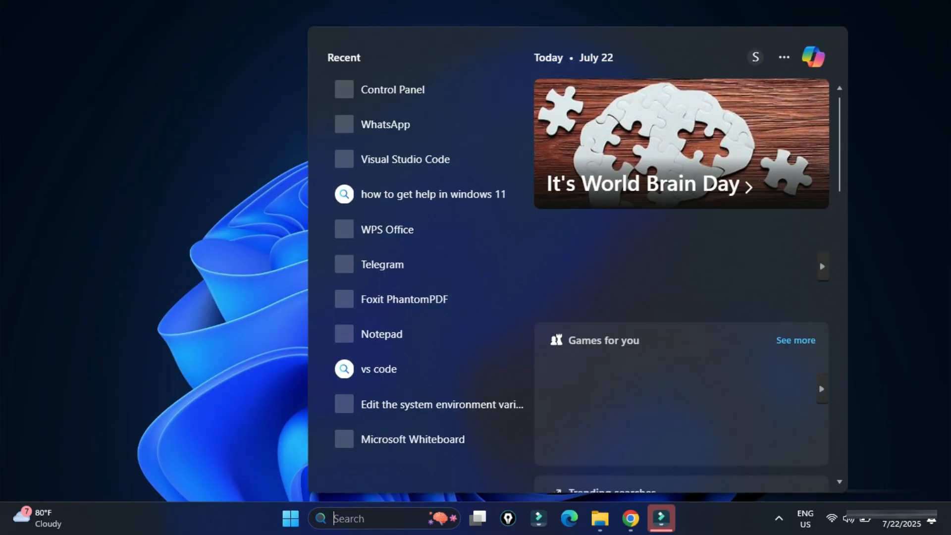
{"action": "type", "text": "my"}
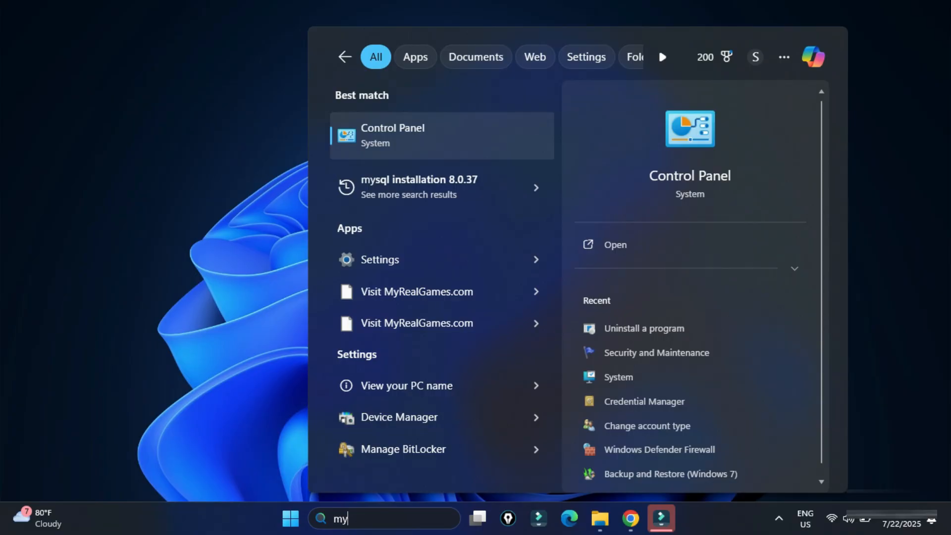
{"action": "key", "text": "Escape"}
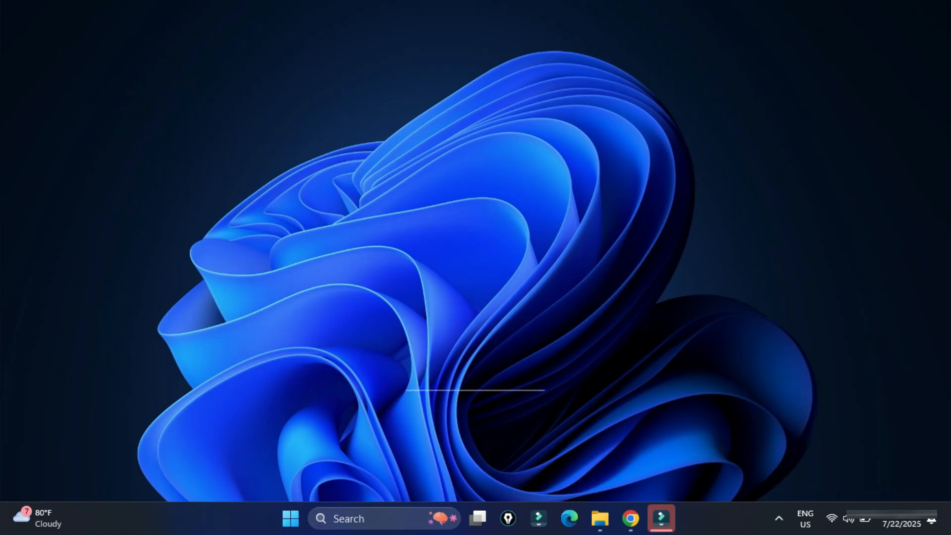